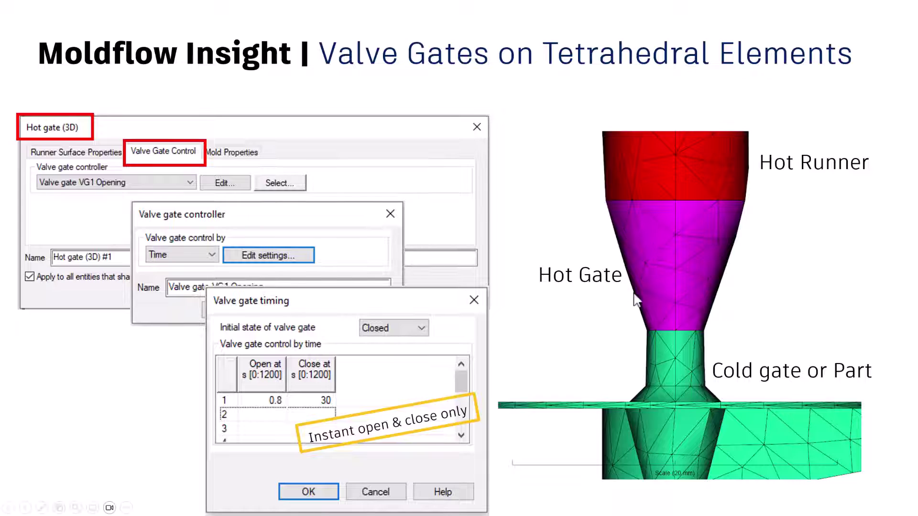
pyautogui.hotkey('ctrl', 'l')
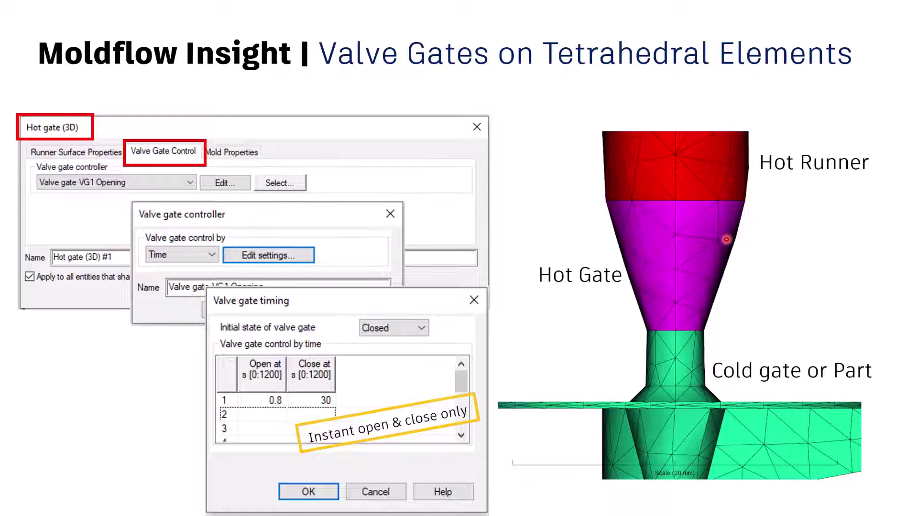
pyautogui.hotkey('ctrl', 'l')
pyautogui.hotkey('ctrl', 'l')
pyautogui.hotkey('ctrl', 'l')
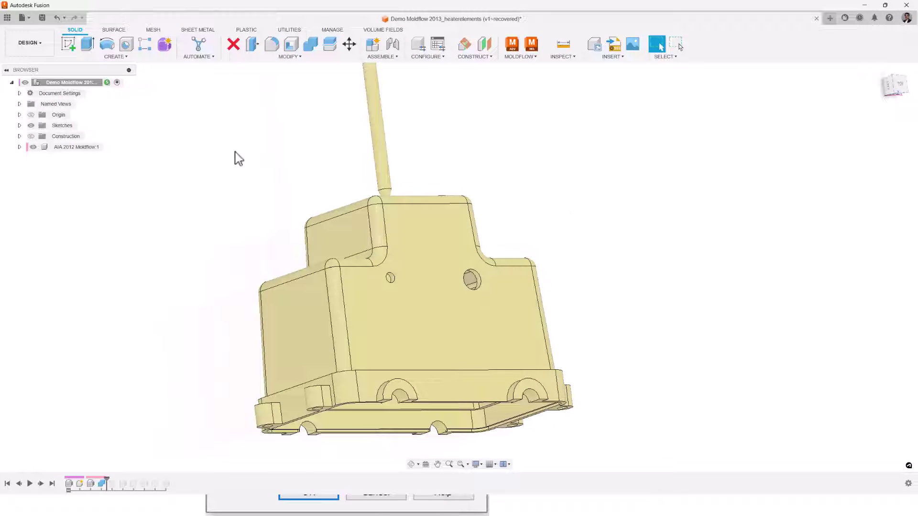
# Step: Examine the housing and its runner from several sides, and check the available Moldflow simulation options
pyautogui.keyDown('shift'); pyautogui.moveTo(225, 272); pyautogui.dragTo(209, 260, button='middle'); pyautogui.keyUp('shift')
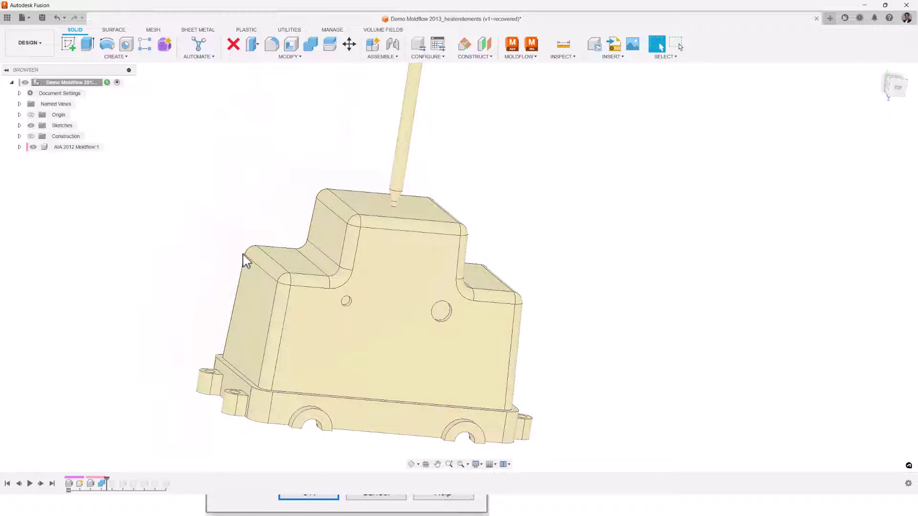
pyautogui.keyDown('shift'); pyautogui.moveTo(524, 206); pyautogui.dragTo(371, 248, button='middle'); pyautogui.keyUp('shift')
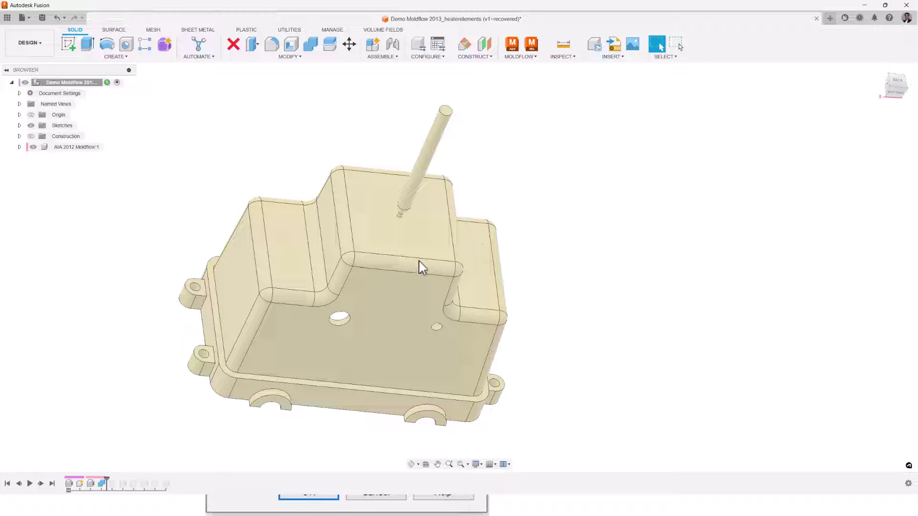
pyautogui.keyDown('shift'); pyautogui.moveTo(421, 266); pyautogui.dragTo(410, 234, button='middle'); pyautogui.keyUp('shift')
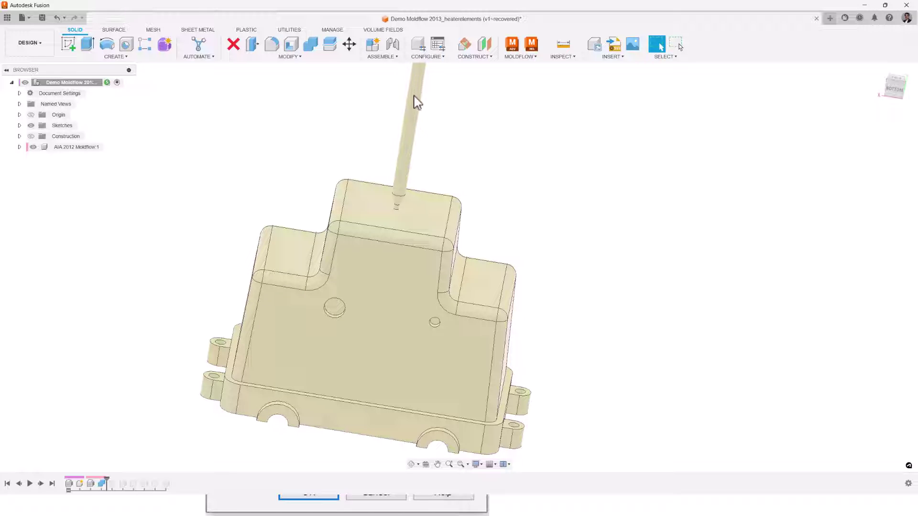
pyautogui.scroll(-3, 415, 280)
pyautogui.click(416, 277)
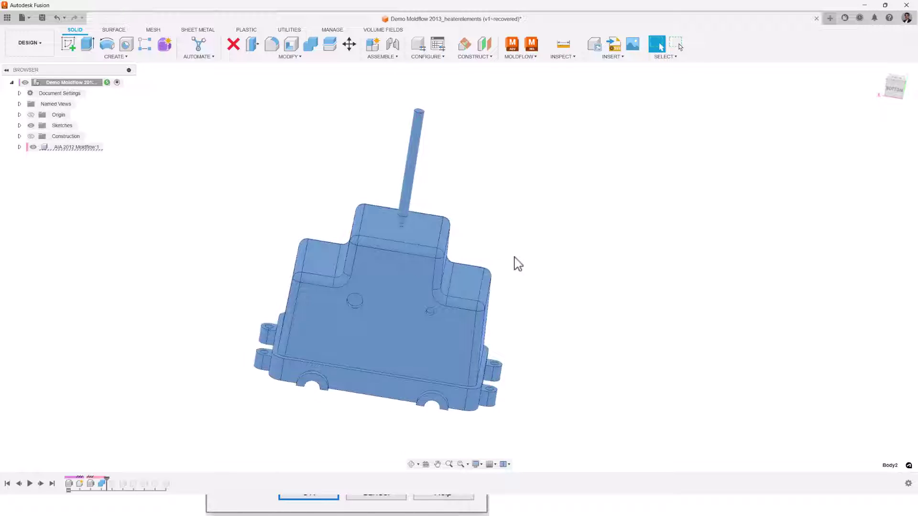
pyautogui.click(535, 57)
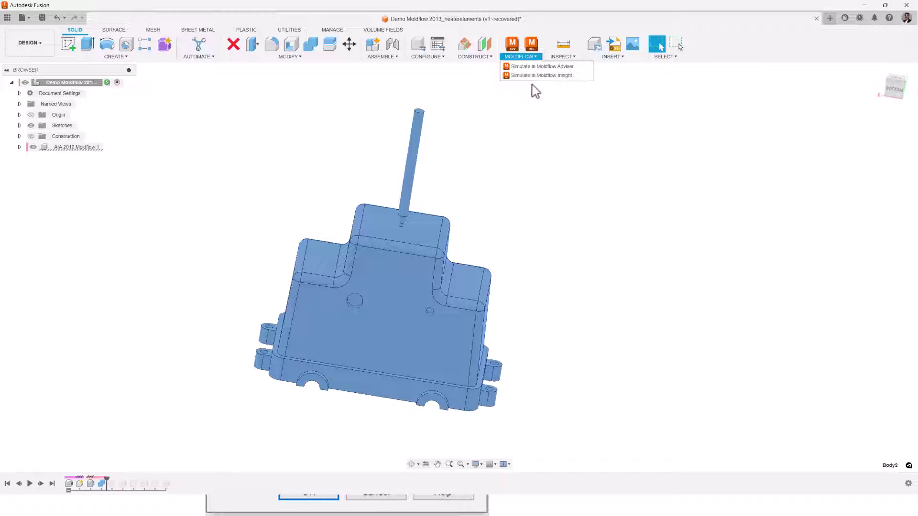
pyautogui.click(541, 163)
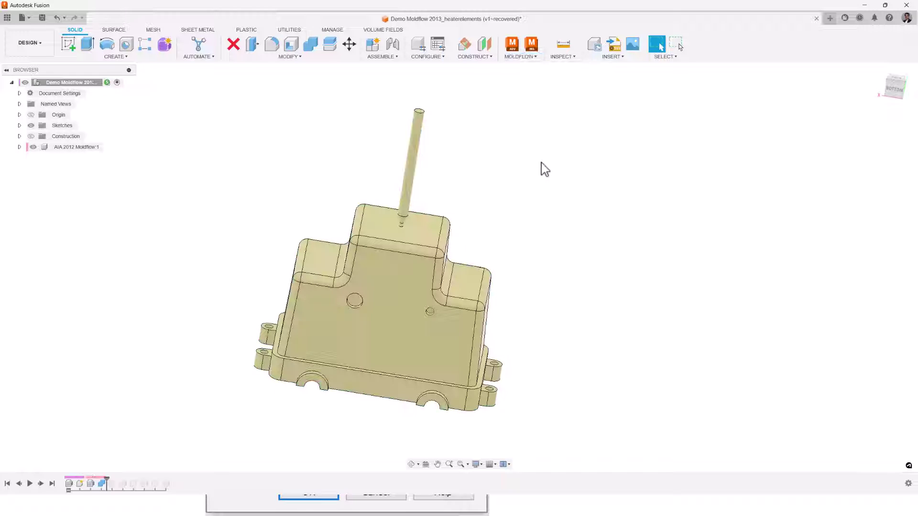
# Step: Switch to Autodesk Moldflow Insight and inspect the meshed Demo_HotGate 3D Demo model, ending in the front view
pyautogui.hotkey('alt', 'Tab')
pyautogui.hotkey('alt', 'Tab')
pyautogui.hotkey('alt', 'Tab')
pyautogui.hotkey('alt', 'Tab')
pyautogui.hotkey('alt', 'Tab')
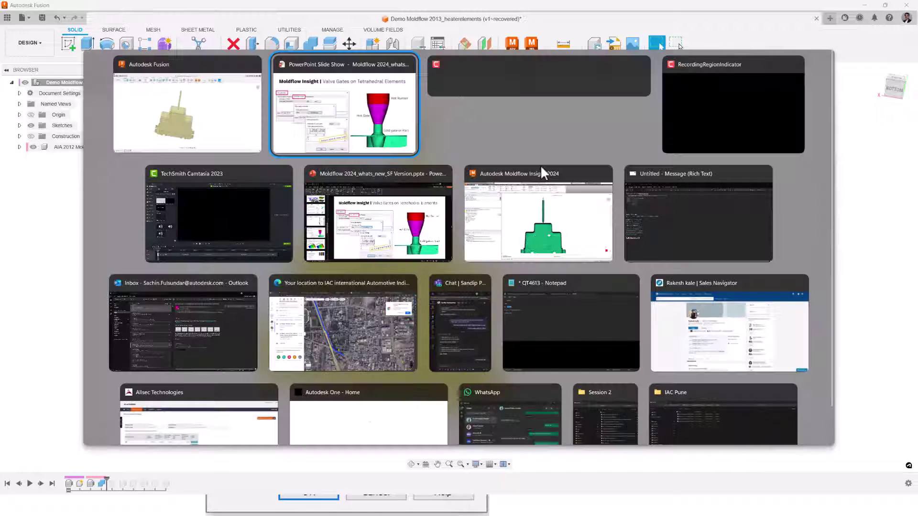
pyautogui.hotkey('alt', 'Tab')
pyautogui.moveTo(362, 235); pyautogui.dragTo(416, 281, button='middle')
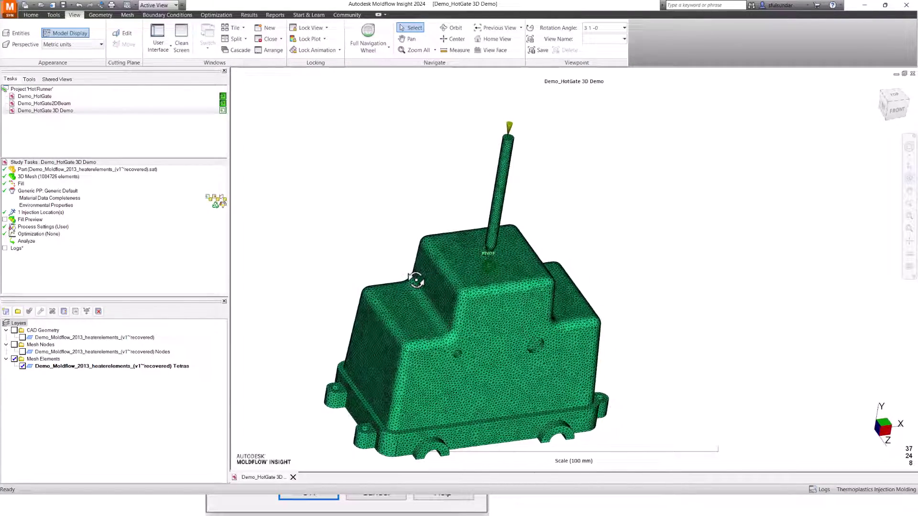
pyautogui.moveTo(518, 289); pyautogui.dragTo(492, 258, button='middle')
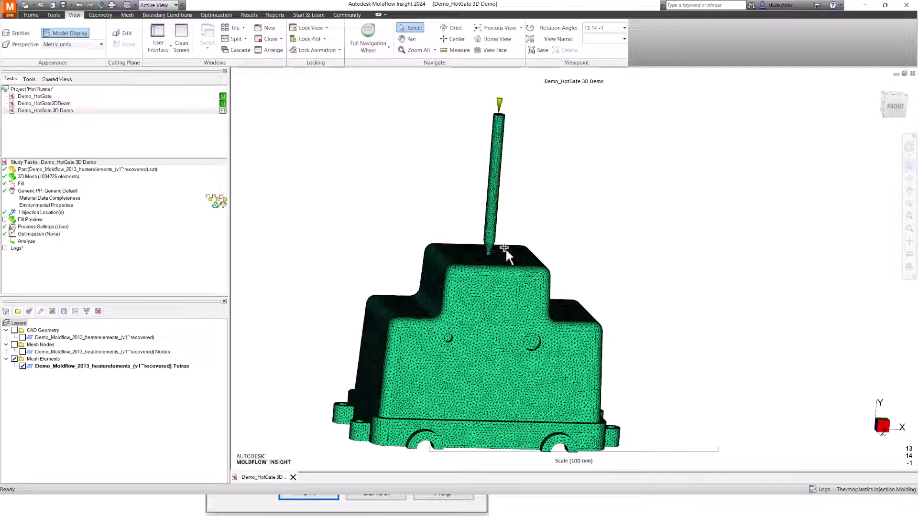
pyautogui.click(894, 107)
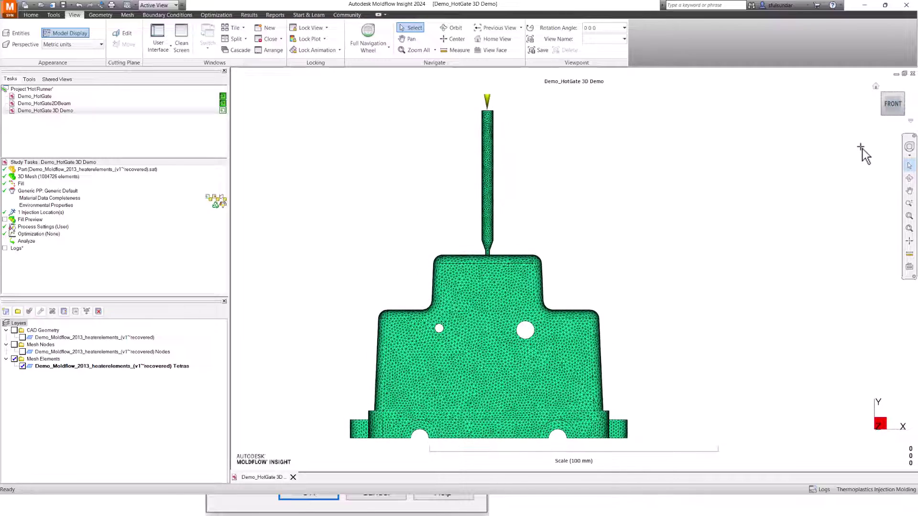
# Step: Select the band of tetrahedral elements across the narrow gate between the runner tip and the part
pyautogui.scroll(5, 507, 241)
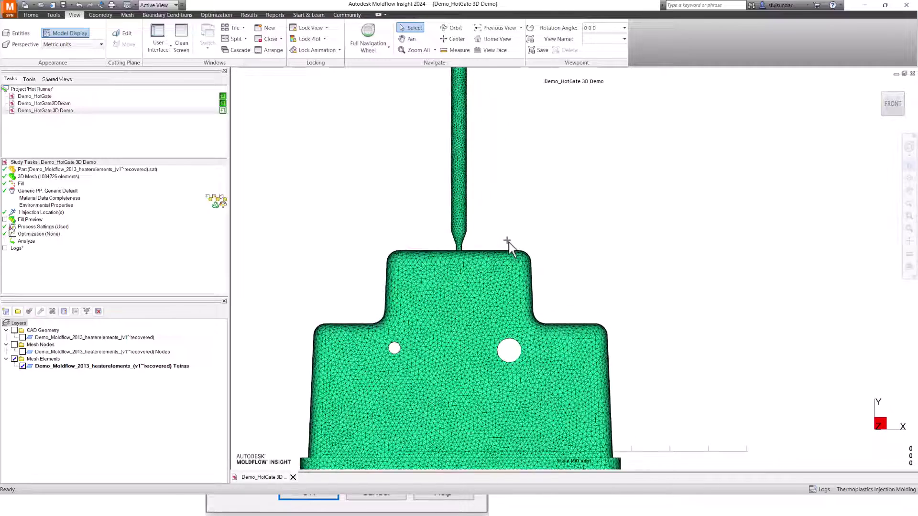
pyautogui.scroll(5, 460, 213)
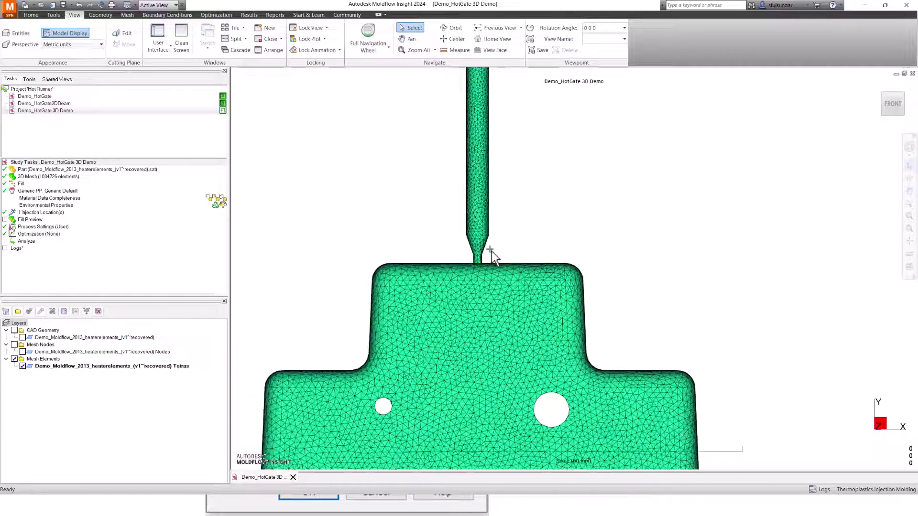
pyautogui.scroll(4, 483, 253)
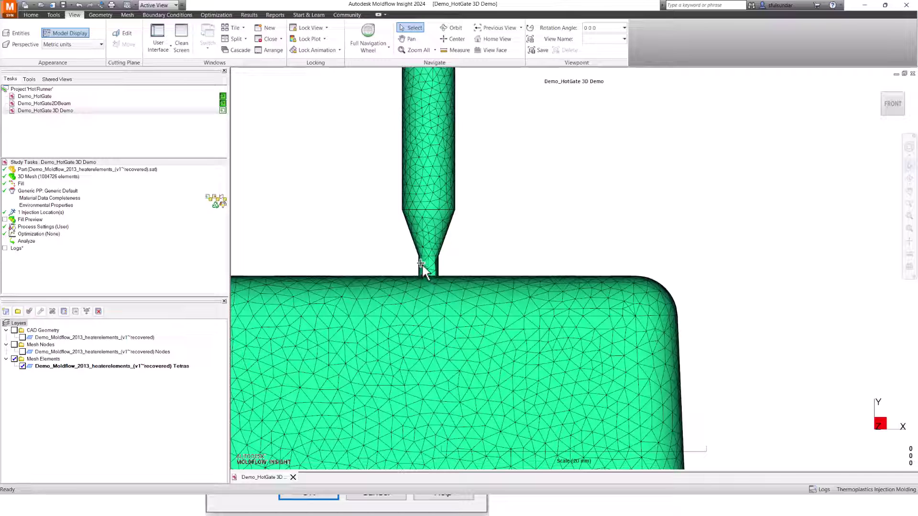
pyautogui.moveTo(415, 263); pyautogui.dragTo(456, 265)
pyautogui.moveTo(459, 265)
pyautogui.mouseDown(button='middle')
pyautogui.moveTo(819, 268)
pyautogui.moveTo(451, 270)
pyautogui.moveTo(325, 282)
pyautogui.moveTo(165, 275)
pyautogui.moveTo(218, 287)
pyautogui.moveTo(170, 273)
pyautogui.moveTo(173, 290)
pyautogui.moveTo(316, 287)
pyautogui.mouseUp(button='middle')
pyautogui.rightClick(343, 218)
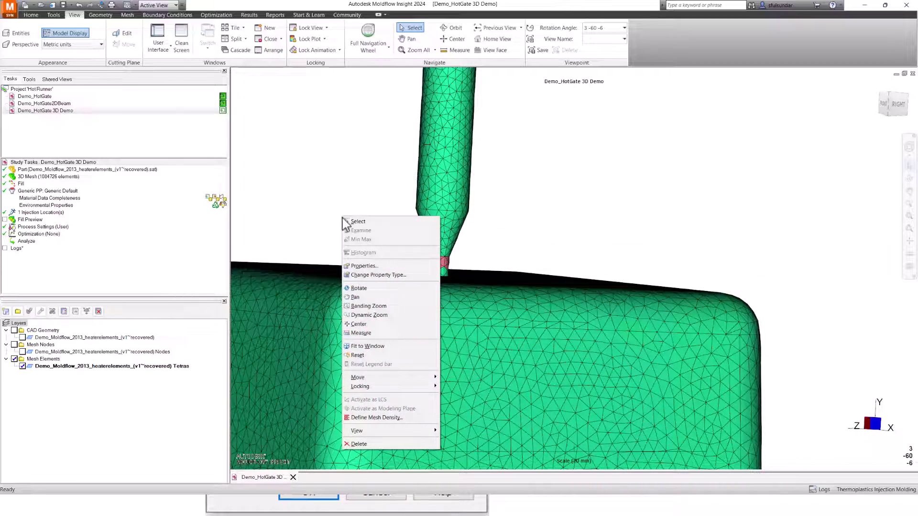
pyautogui.click(378, 268)
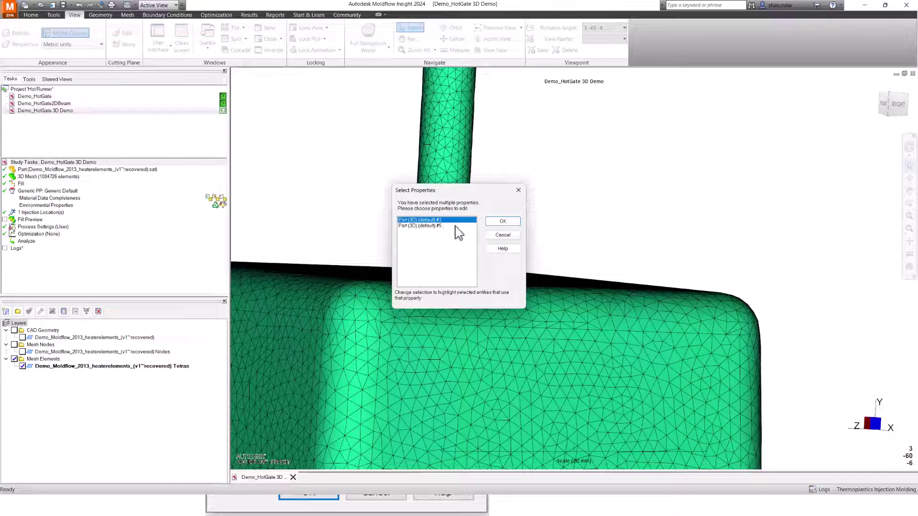
pyautogui.keyDown('shift'); pyautogui.click(440, 226); pyautogui.keyUp('shift')
pyautogui.click(503, 221)
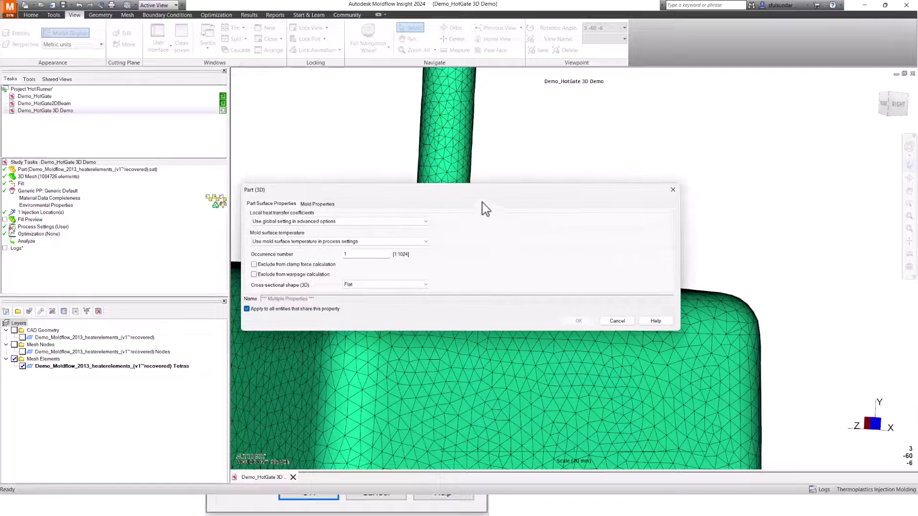
pyautogui.click(320, 310)
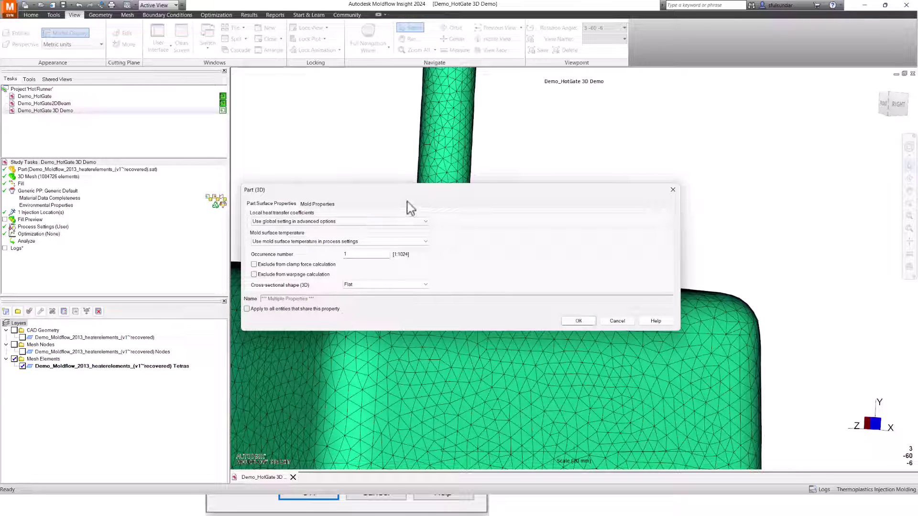
pyautogui.moveTo(411, 190); pyautogui.dragTo(627, 196)
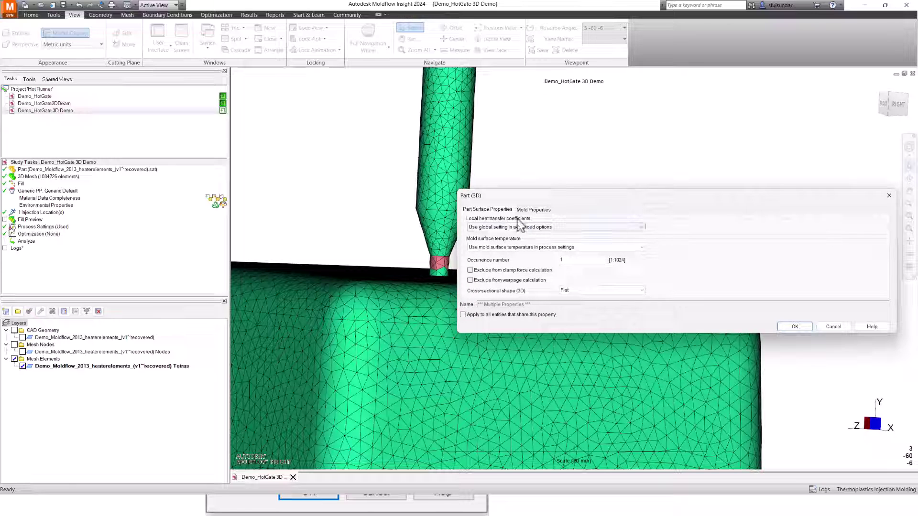
pyautogui.click(821, 327)
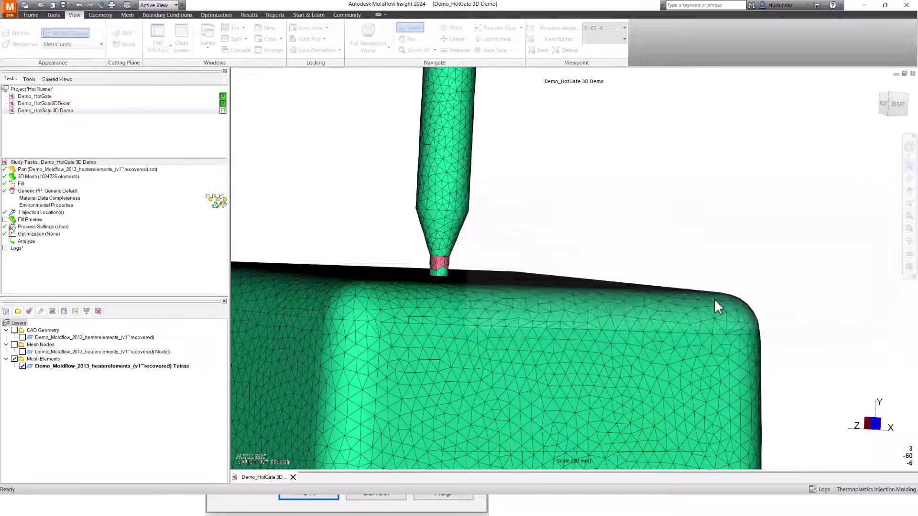
# Step: Change the property type of the selected gate elements to Hot gate (3D)
pyautogui.rightClick(519, 234)
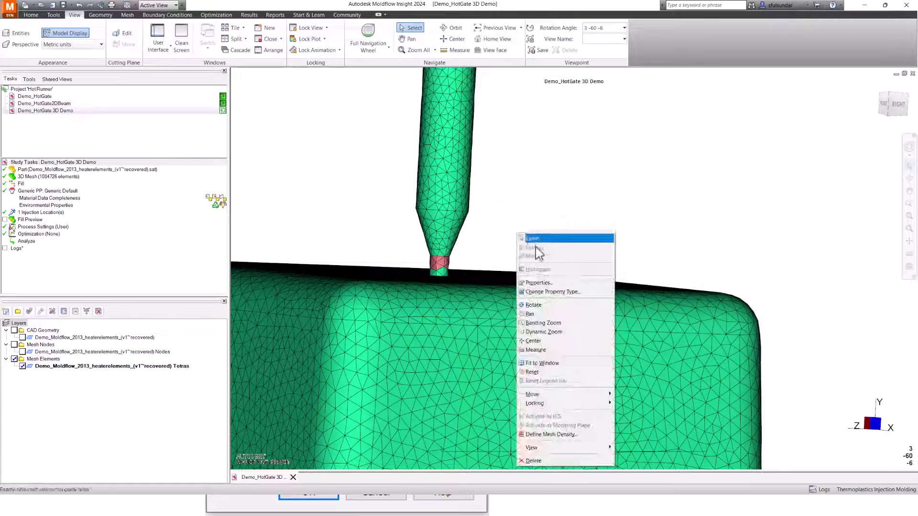
pyautogui.click(550, 293)
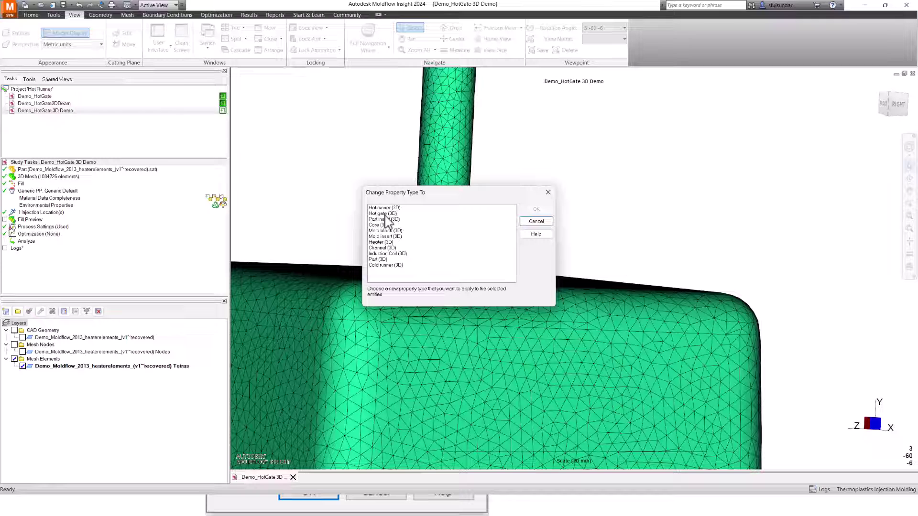
pyautogui.click(386, 214)
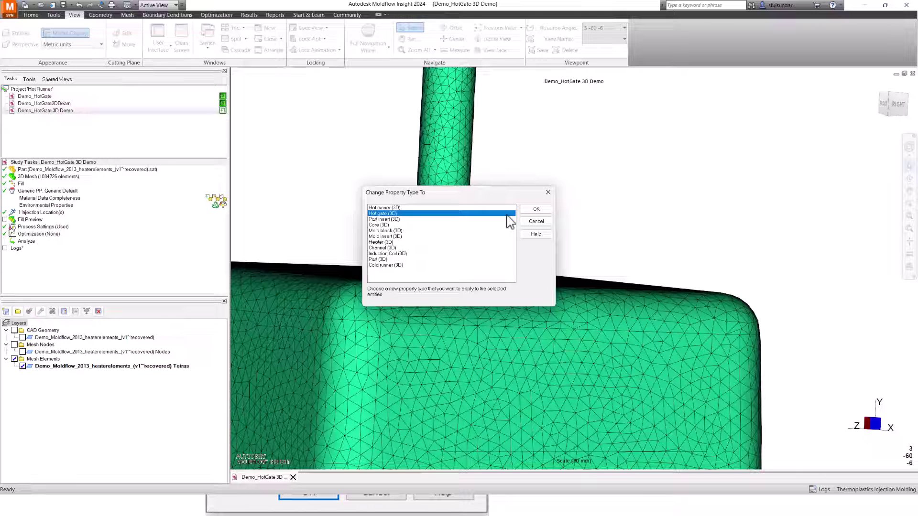
pyautogui.click(535, 210)
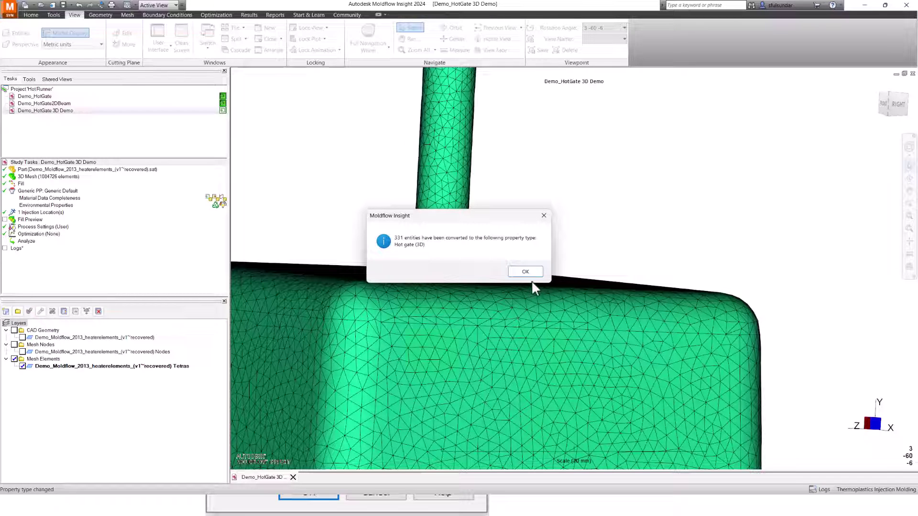
pyautogui.click(525, 271)
# Step: Reselect the gate elements from the right view and open their Hot gate (3D) properties for editing
pyautogui.moveTo(535, 256); pyautogui.dragTo(443, 242, button='middle')
pyautogui.click(893, 106)
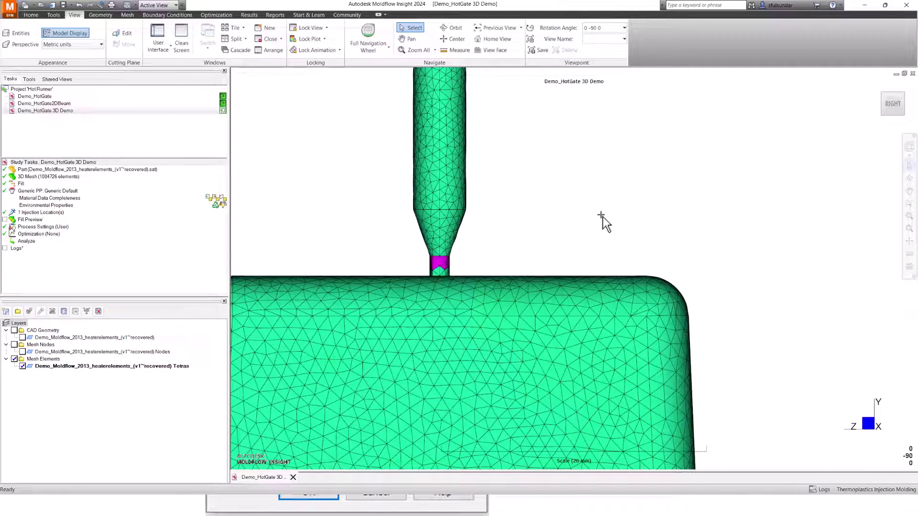
pyautogui.scroll(-4, 603, 217)
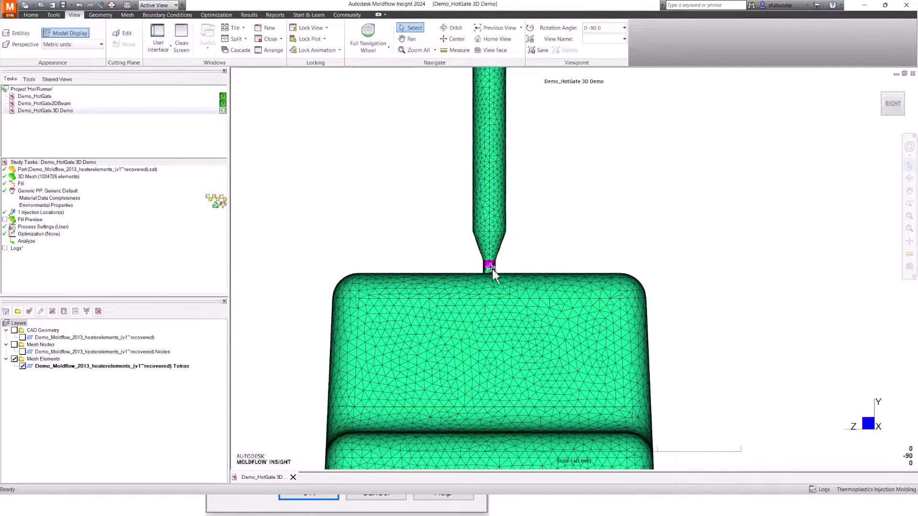
pyautogui.click(505, 267)
pyautogui.rightClick(508, 264)
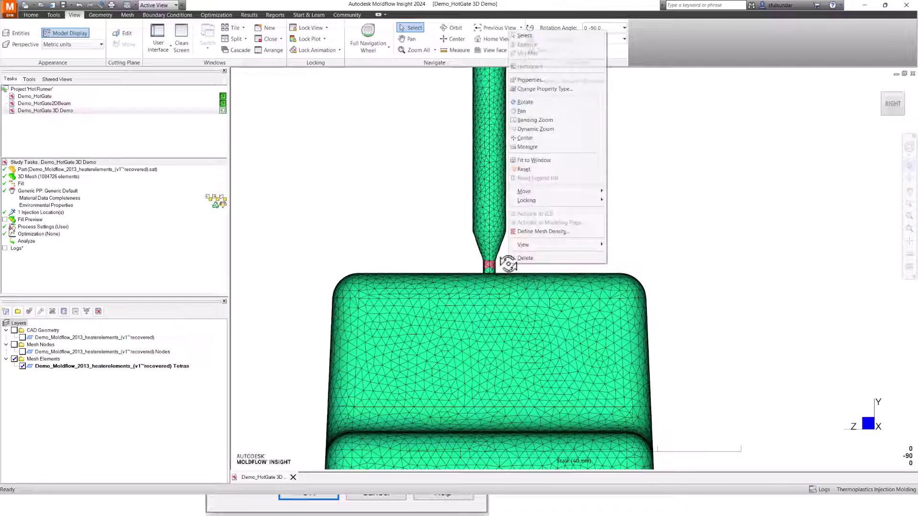
pyautogui.click(537, 81)
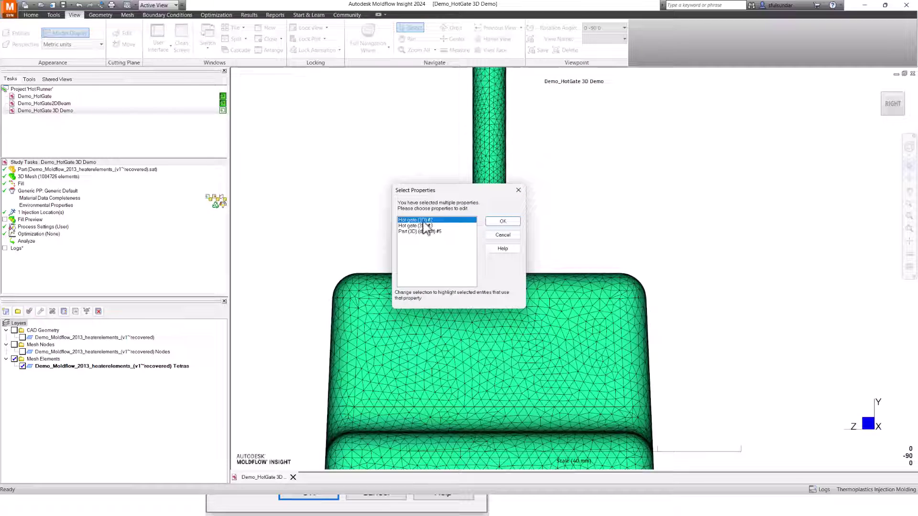
pyautogui.click(503, 222)
pyautogui.moveTo(472, 208); pyautogui.dragTo(641, 275)
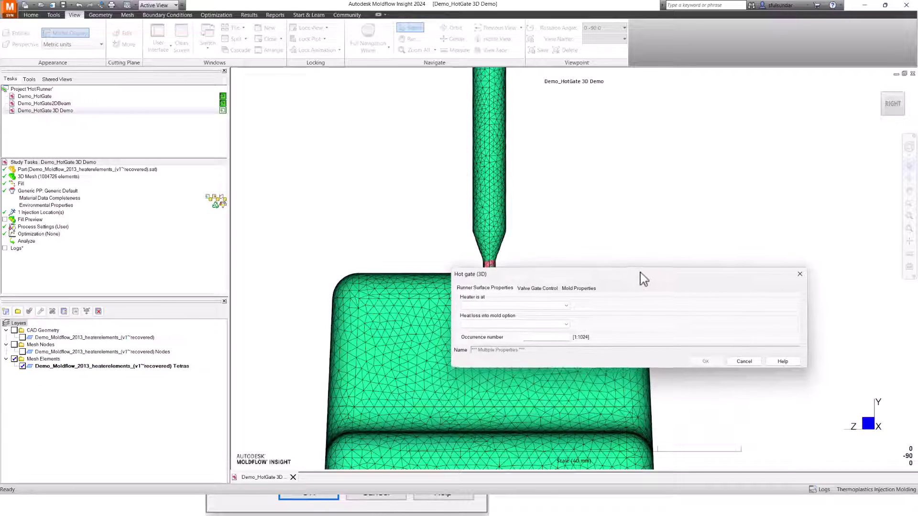
# Step: Assign the system's Valve gate controller defaults as the hot gate's valve gate controller
pyautogui.click(531, 287)
pyautogui.click(648, 305)
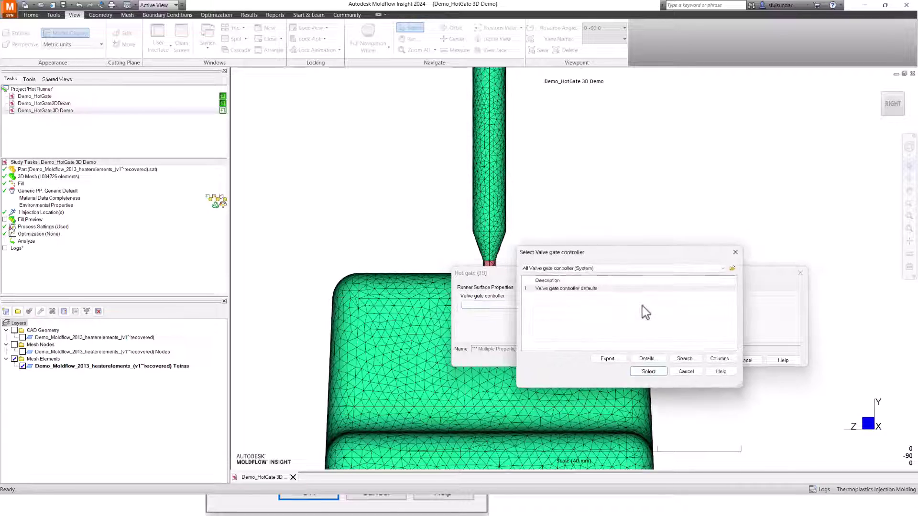
pyautogui.click(593, 290)
pyautogui.click(648, 372)
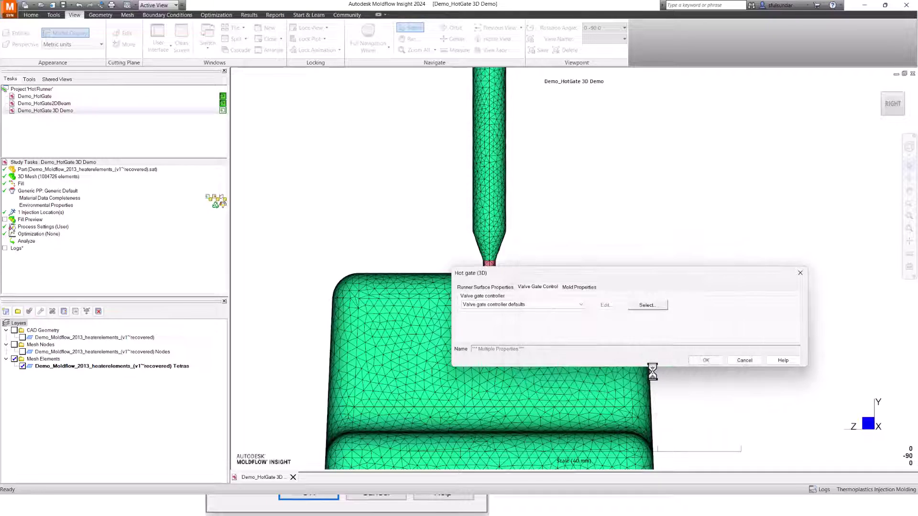
# Step: Edit the assigned valve gate controller so the valve gate is controlled by Time
pyautogui.click(607, 306)
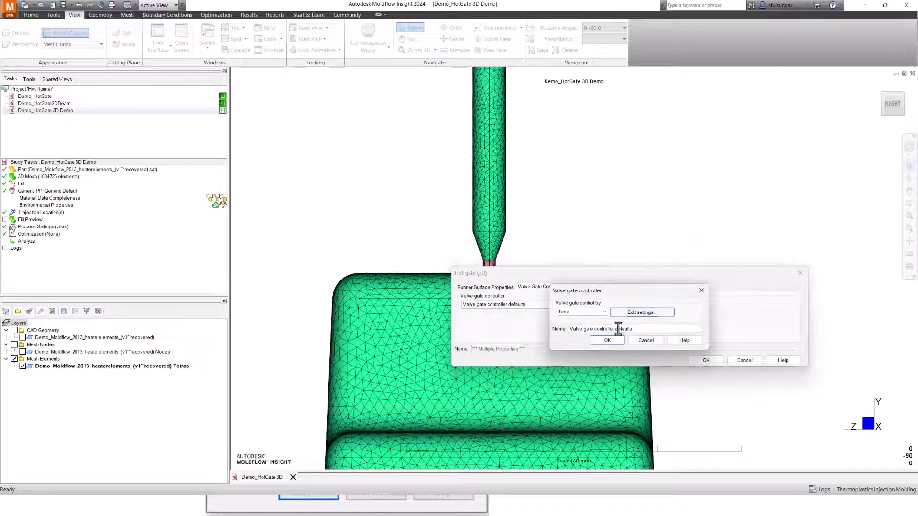
pyautogui.click(581, 312)
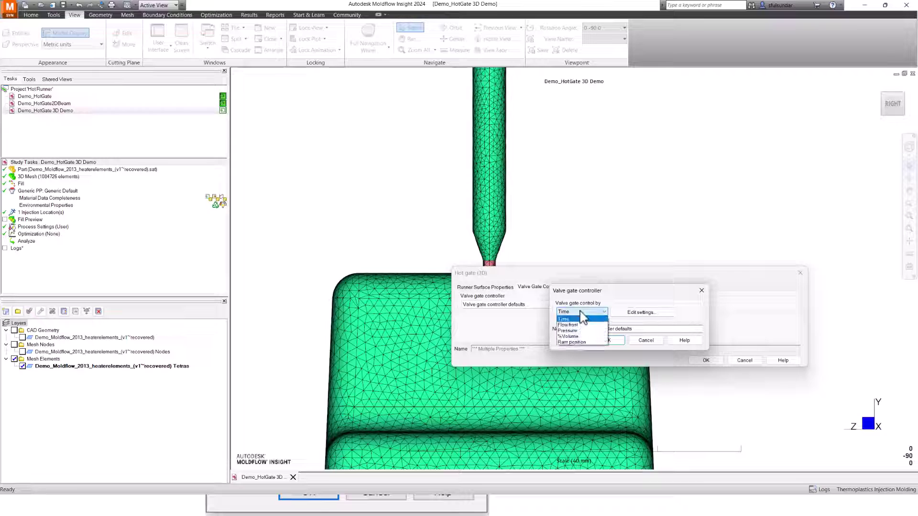
pyautogui.click(583, 319)
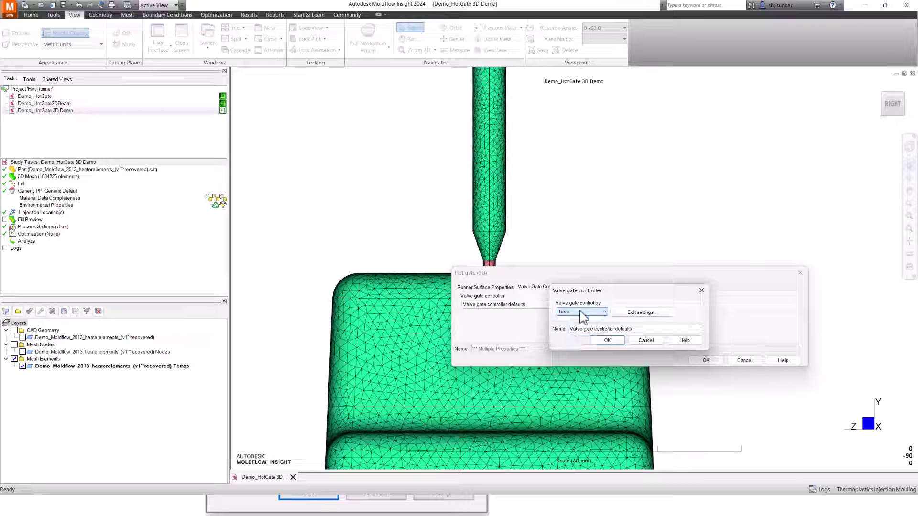
pyautogui.click(607, 340)
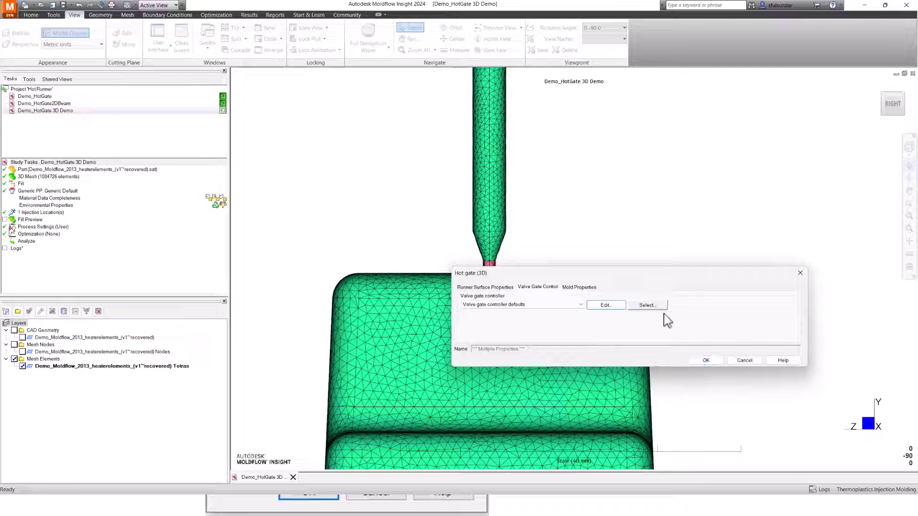
# Step: Recheck the valve gate controller selection and apply the Hot gate (3D) properties to the gate elements
pyautogui.click(647, 305)
pyautogui.click(578, 291)
pyautogui.click(649, 372)
pyautogui.click(704, 360)
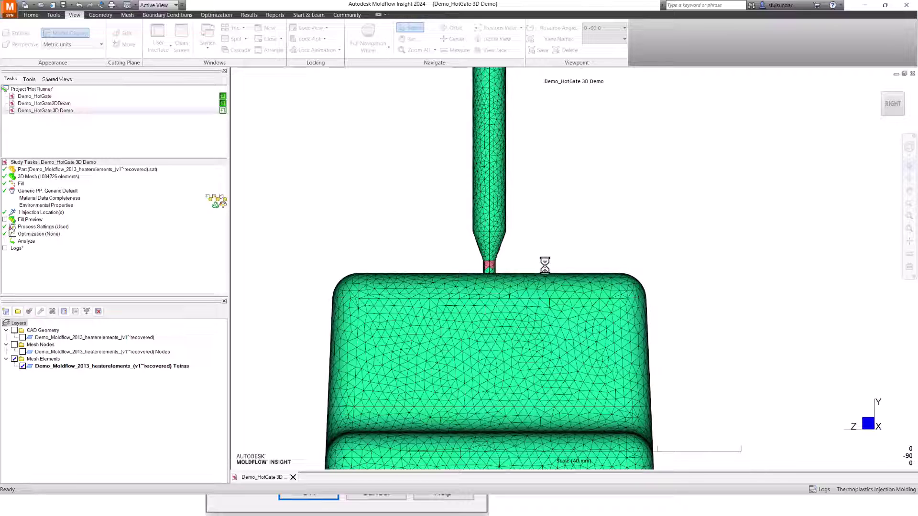
# Step: Select all the runner elements above the gate, from the injection point to the runner tip, in the front view
pyautogui.moveTo(548, 257); pyautogui.dragTo(580, 215, button='middle')
pyautogui.click(894, 106)
pyautogui.moveTo(707, 161); pyautogui.dragTo(607, 279, button='middle')
pyautogui.scroll(-2, 559, 198)
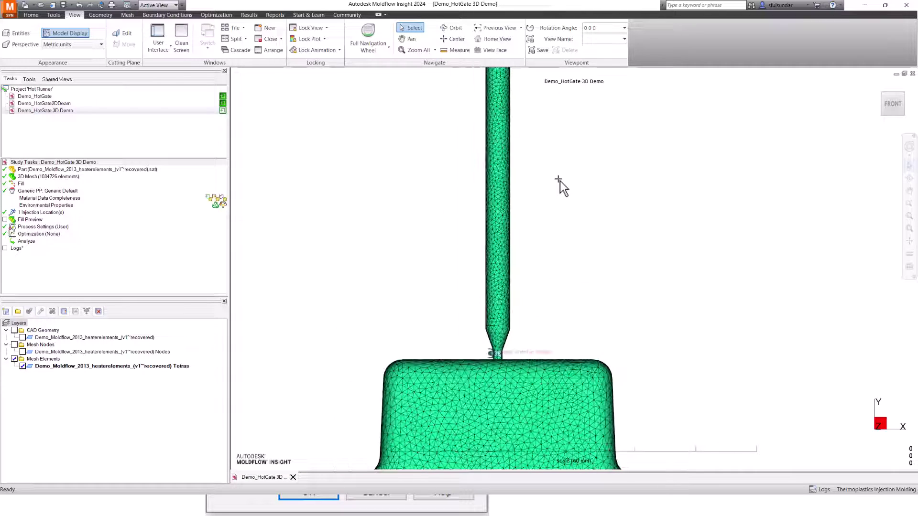
pyautogui.moveTo(557, 185); pyautogui.dragTo(550, 233, button='middle')
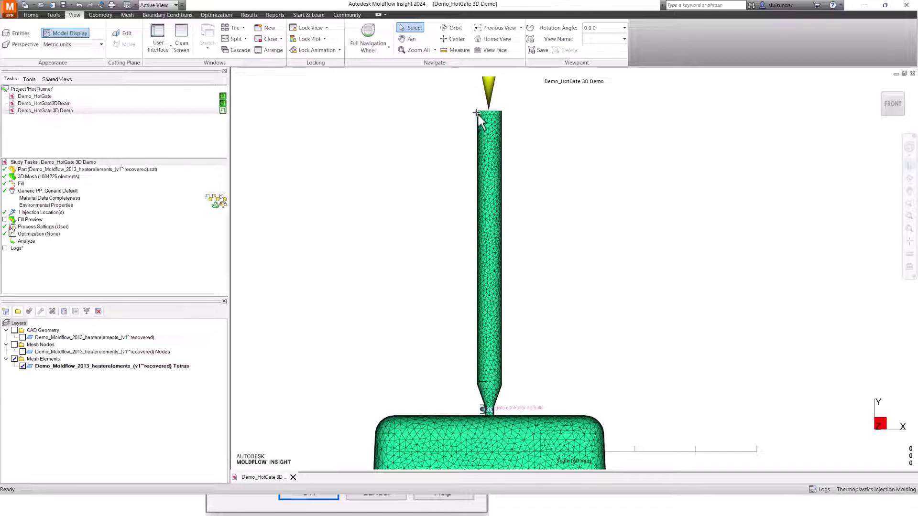
pyautogui.moveTo(426, 97); pyautogui.dragTo(583, 406)
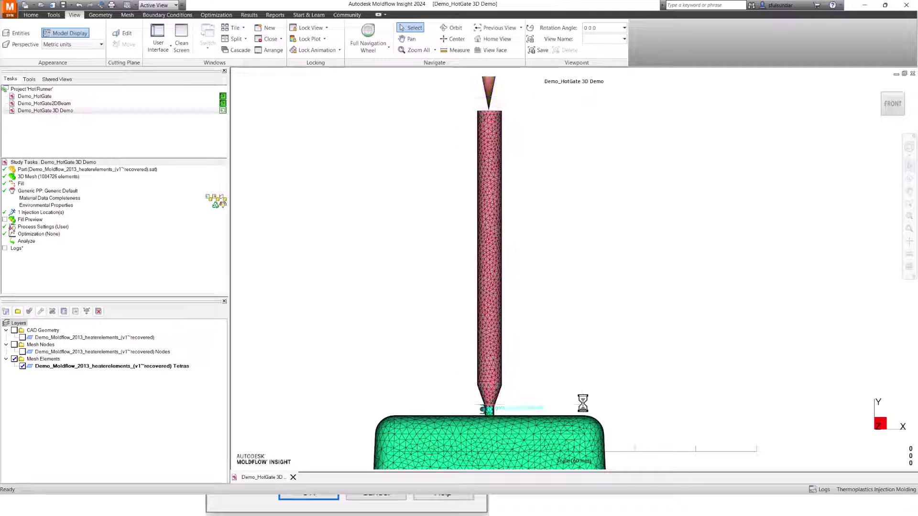
# Step: Change the property type of the selected runner elements to Hot runner (3D) and check the runner and gate
pyautogui.moveTo(506, 324); pyautogui.dragTo(547, 311, button='middle')
pyautogui.rightClick(546, 311)
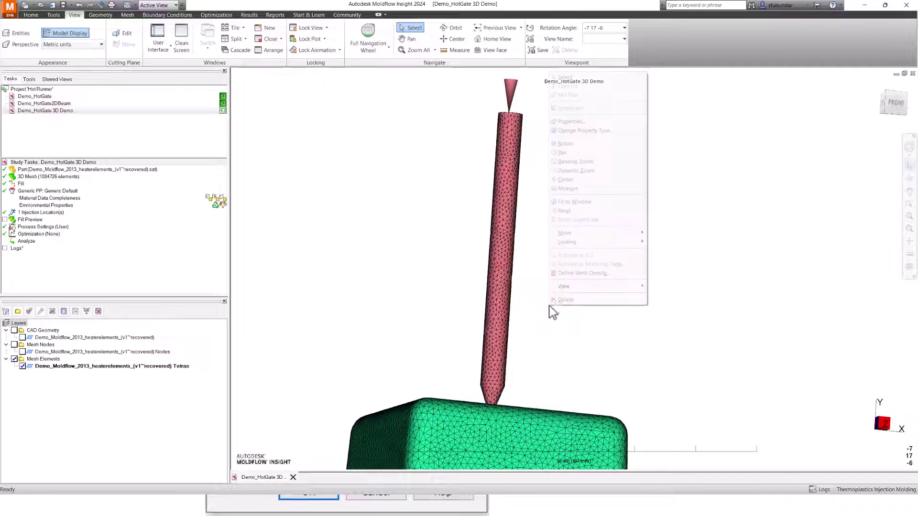
pyautogui.click(580, 128)
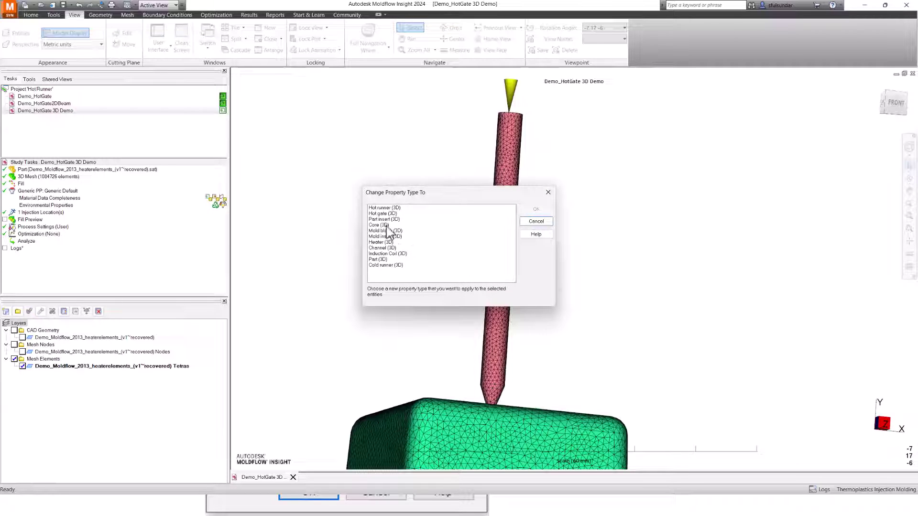
pyautogui.click(385, 209)
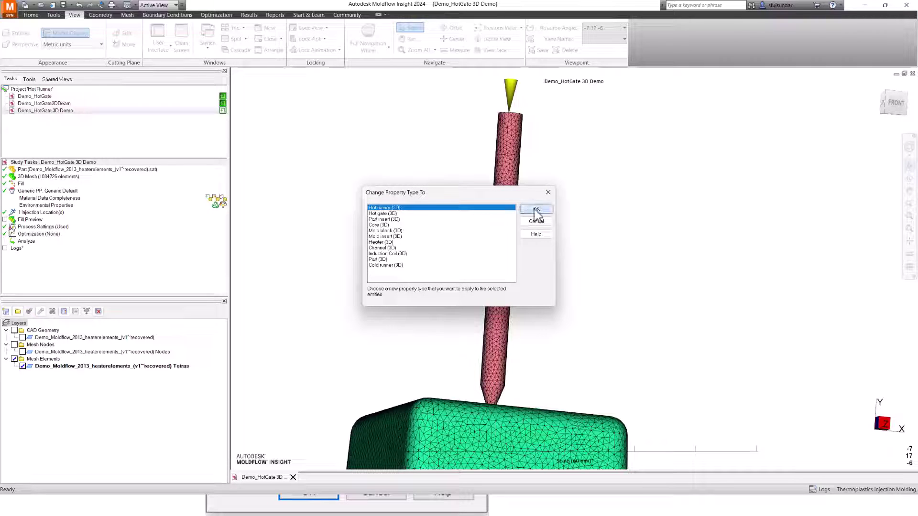
pyautogui.click(536, 209)
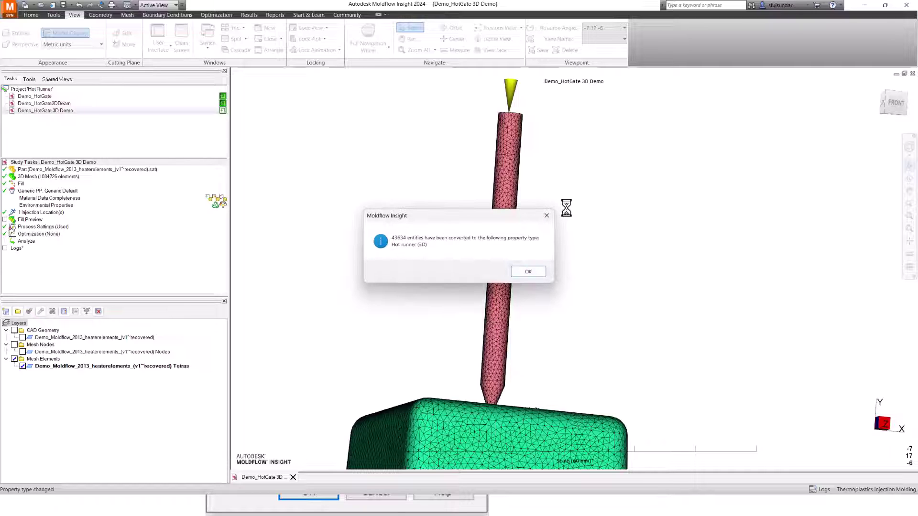
pyautogui.click(527, 271)
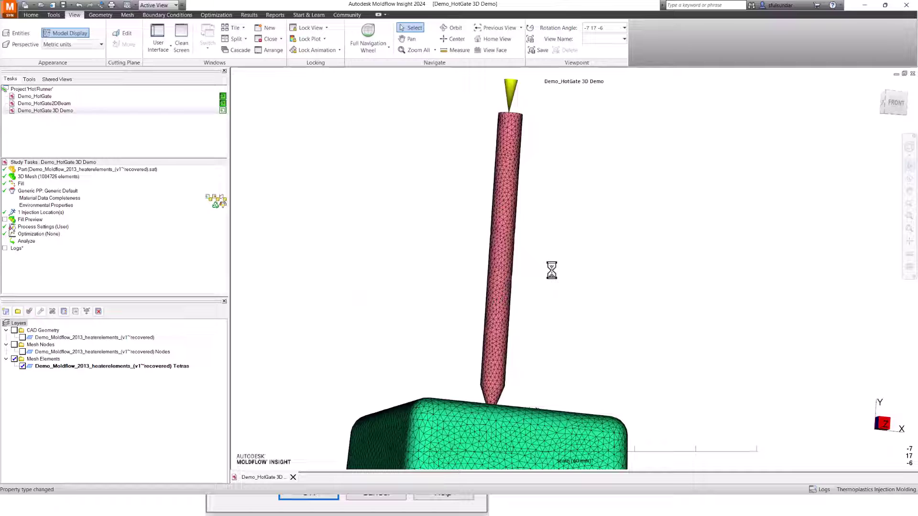
pyautogui.moveTo(553, 273)
pyautogui.mouseDown(button='middle')
pyautogui.moveTo(514, 284)
pyautogui.moveTo(326, 275)
pyautogui.moveTo(260, 302)
pyautogui.moveTo(402, 311)
pyautogui.moveTo(371, 242)
pyautogui.moveTo(423, 258)
pyautogui.mouseUp(button='middle')
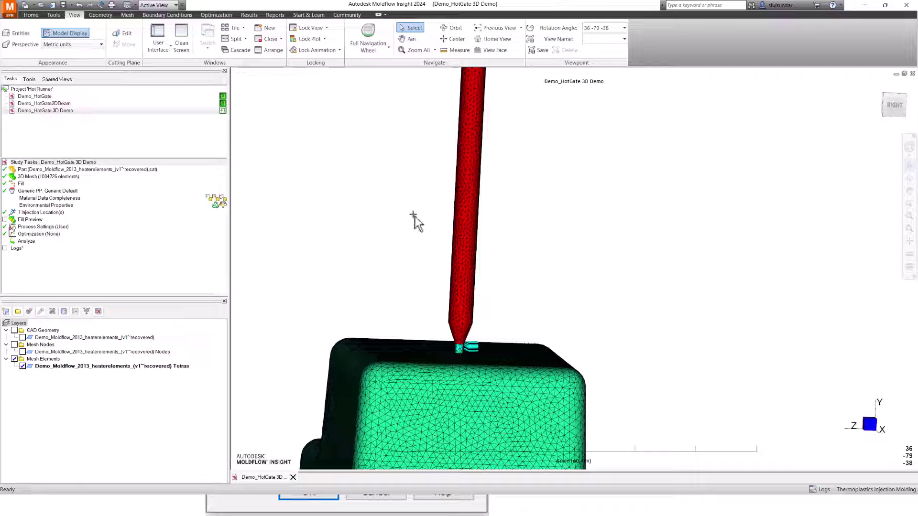
pyautogui.moveTo(461, 234); pyautogui.dragTo(464, 277, button='middle')
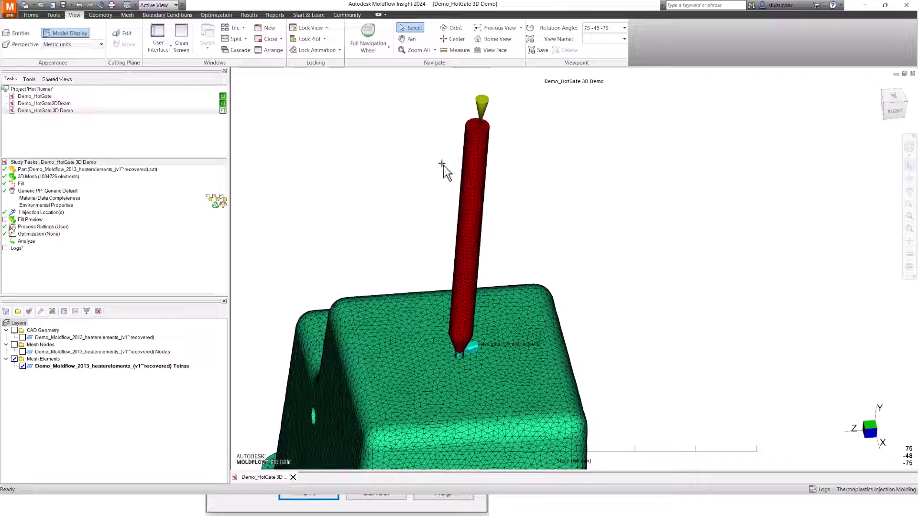
pyautogui.moveTo(443, 166); pyautogui.dragTo(469, 256, button='middle')
# Step: Open the Demo_HotGate2DBeam study and compare its beam runner and valve gate with those in the Demo_HotGate 3D Demo study
pyautogui.doubleClick(55, 103)
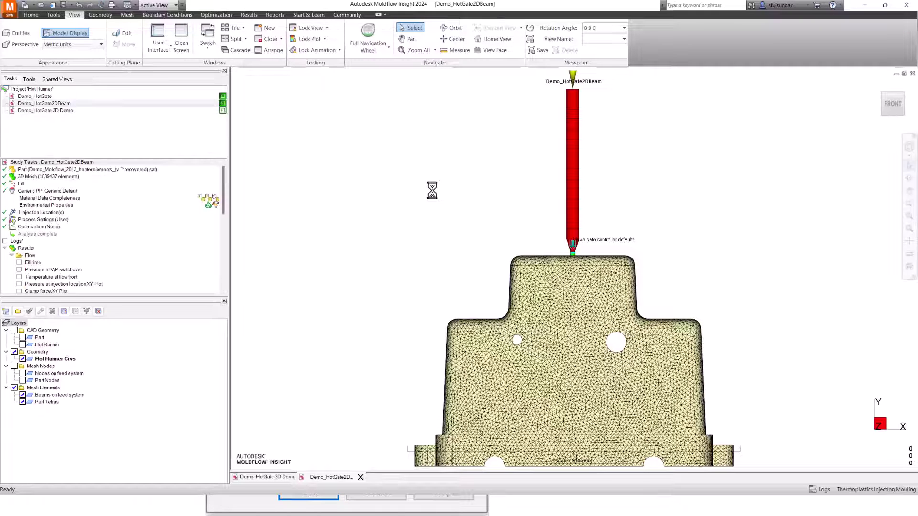
pyautogui.moveTo(651, 208); pyautogui.dragTo(550, 234, button='middle')
pyautogui.scroll(6, 531, 282)
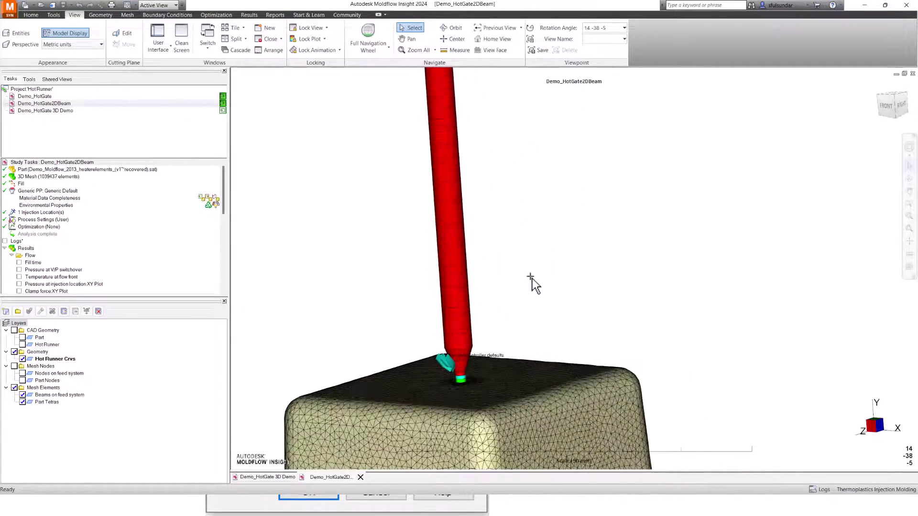
pyautogui.moveTo(532, 279); pyautogui.dragTo(724, 252, button='middle')
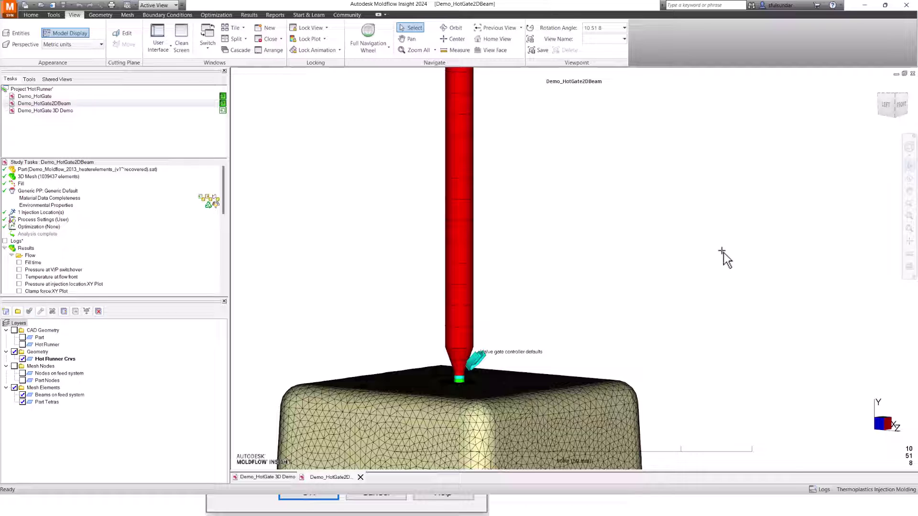
pyautogui.scroll(2, 684, 272)
pyautogui.scroll(-4, 684, 271)
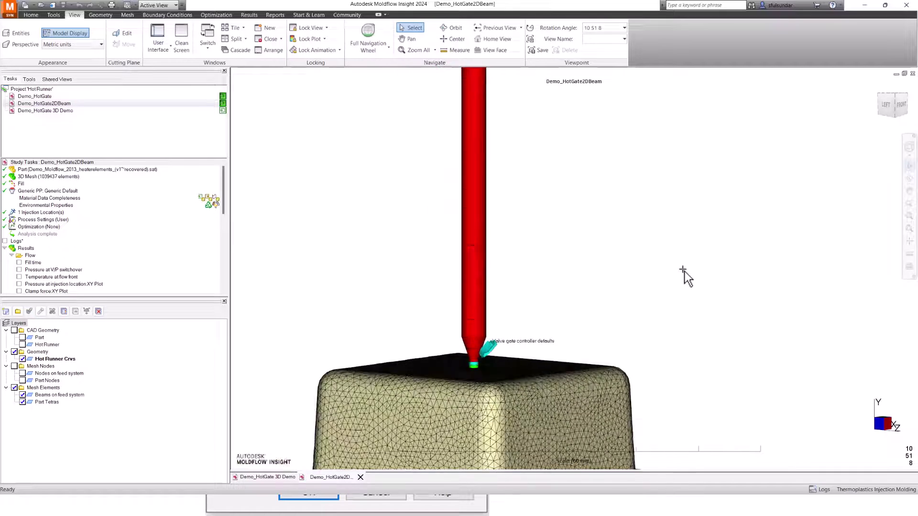
pyautogui.click(262, 477)
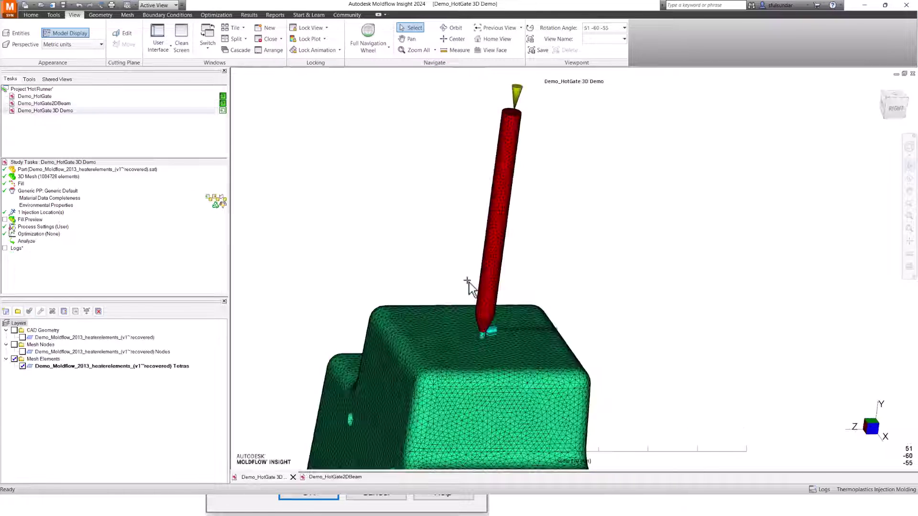
pyautogui.moveTo(509, 316); pyautogui.dragTo(515, 295, button='middle')
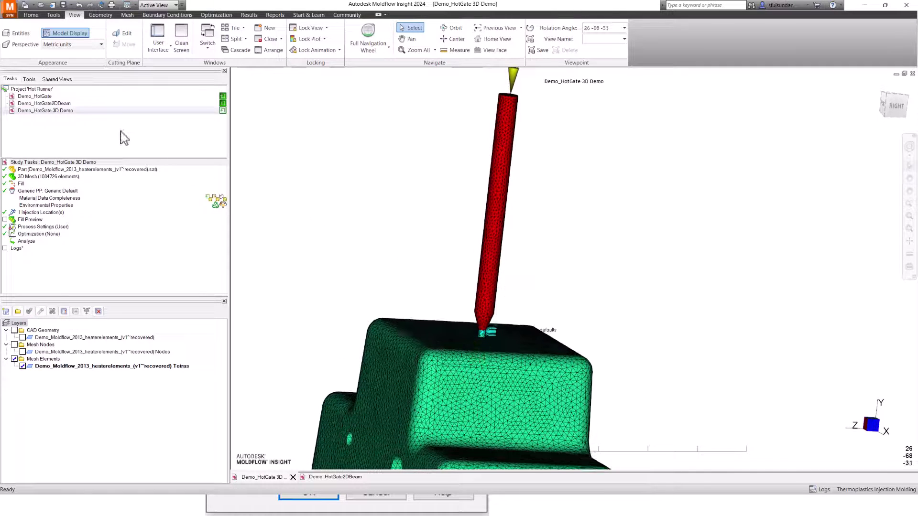
# Step: Open the analysed Demo_HotGate study and display its Fill time result
pyautogui.doubleClick(66, 96)
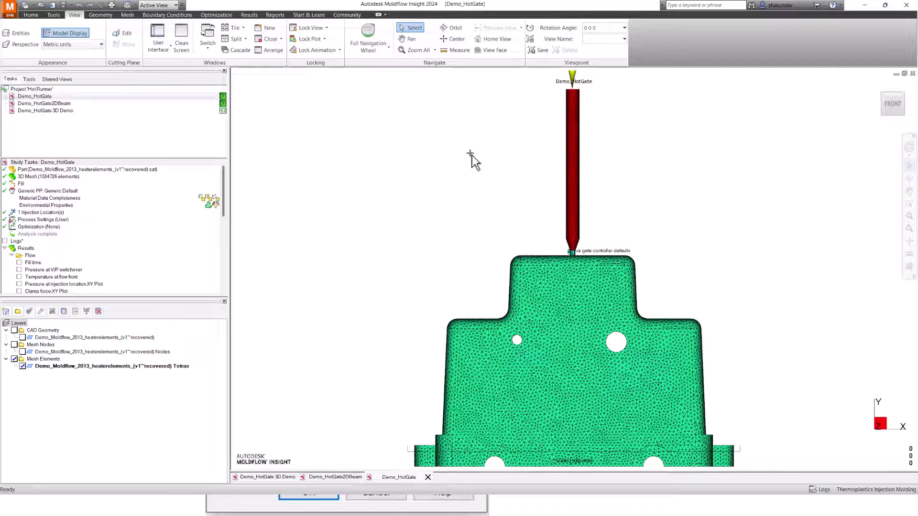
pyautogui.moveTo(469, 158)
pyautogui.mouseDown(button='middle')
pyautogui.moveTo(402, 168)
pyautogui.moveTo(407, 175)
pyautogui.mouseUp(button='middle')
pyautogui.scroll(4, 484, 182)
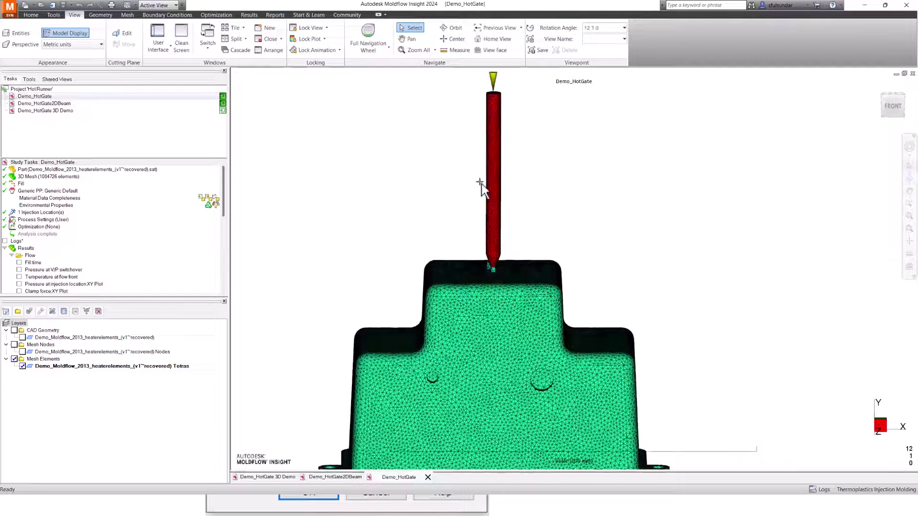
pyautogui.moveTo(495, 182); pyautogui.dragTo(497, 205, button='middle')
pyautogui.click(19, 262)
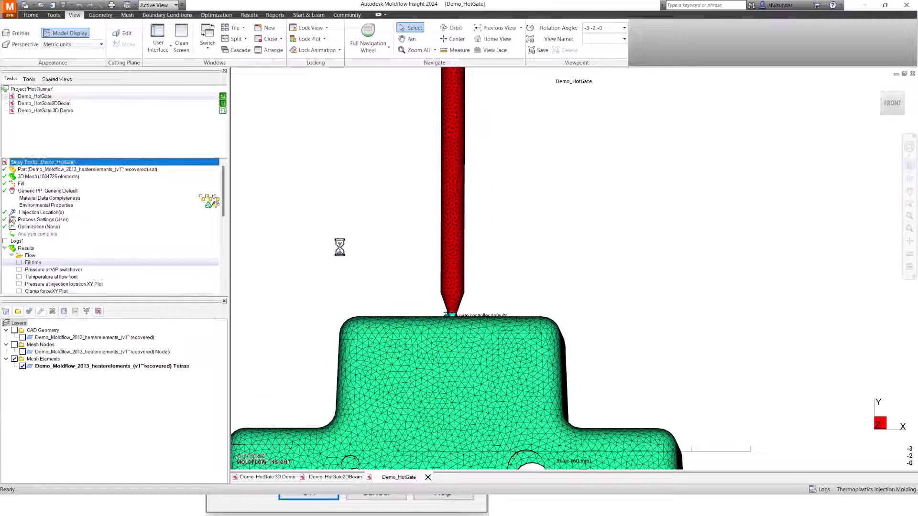
pyautogui.moveTo(397, 248); pyautogui.dragTo(428, 294, button='middle')
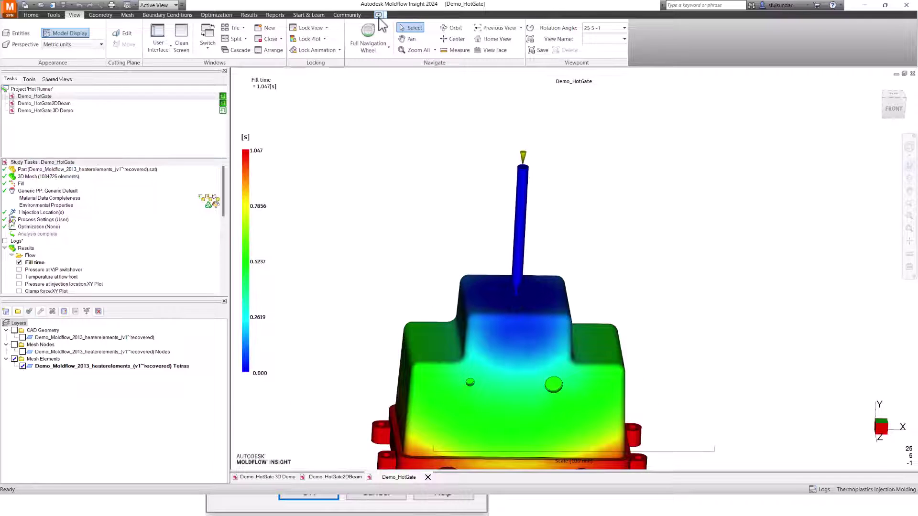
# Step: Play the Fill time animation and examine how the melt fills the part through the gate
pyautogui.click(30, 15)
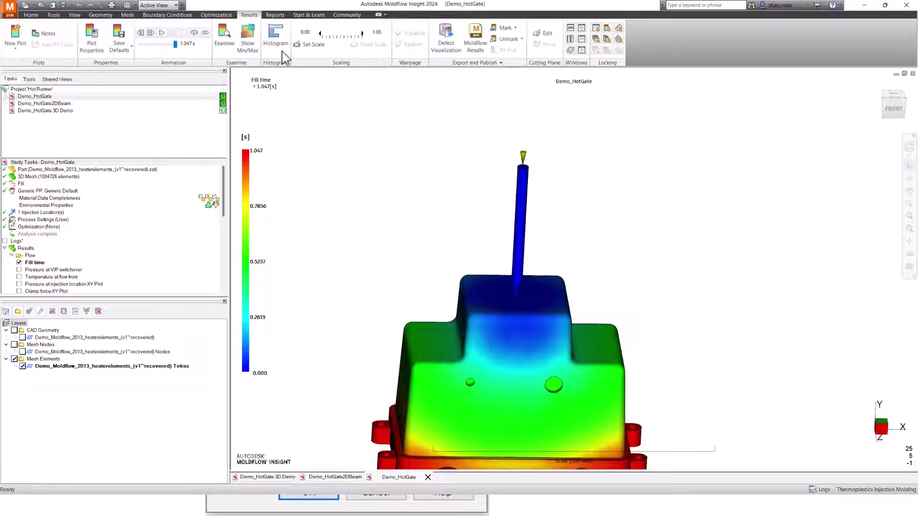
pyautogui.click(162, 34)
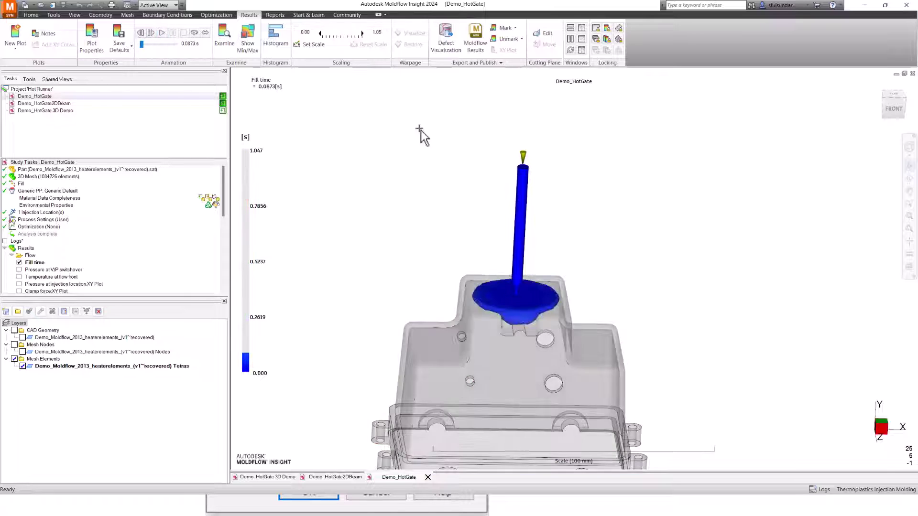
pyautogui.moveTo(504, 168); pyautogui.dragTo(535, 180, button='middle')
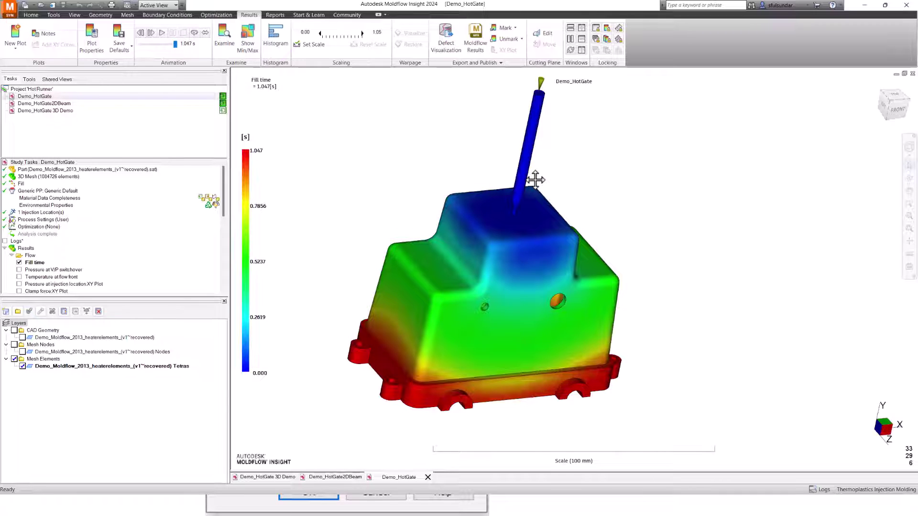
# Step: Display the Pressure at V/P switchover result and look through the other available flow results
pyautogui.click(20, 269)
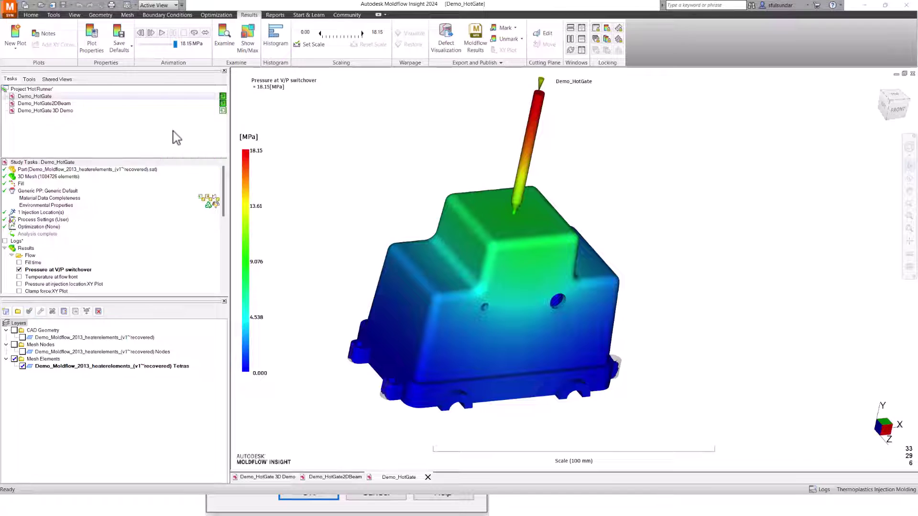
pyautogui.scroll(-3, 128, 263)
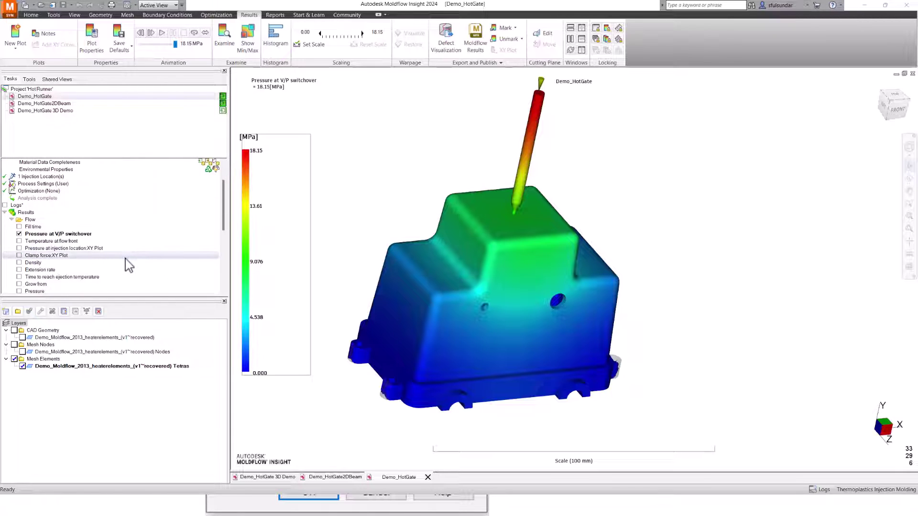
pyautogui.scroll(-2, 128, 263)
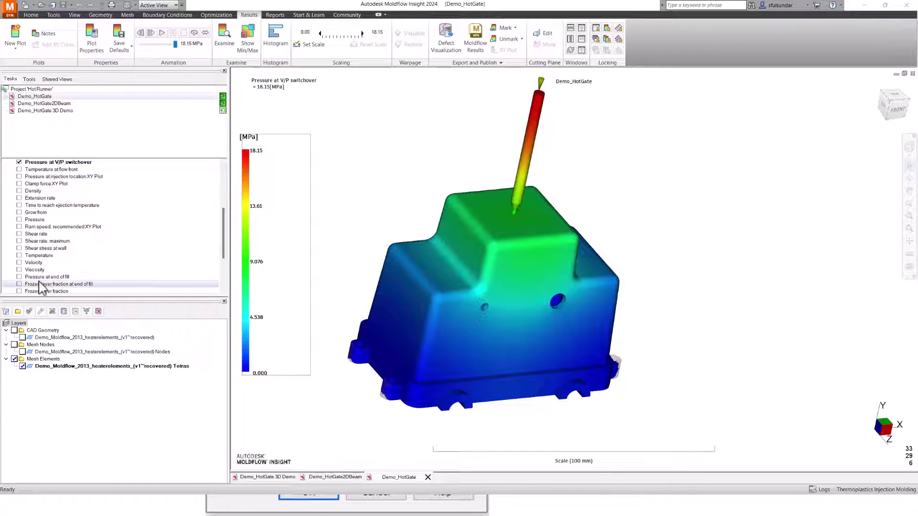
pyautogui.scroll(-3, 38, 255)
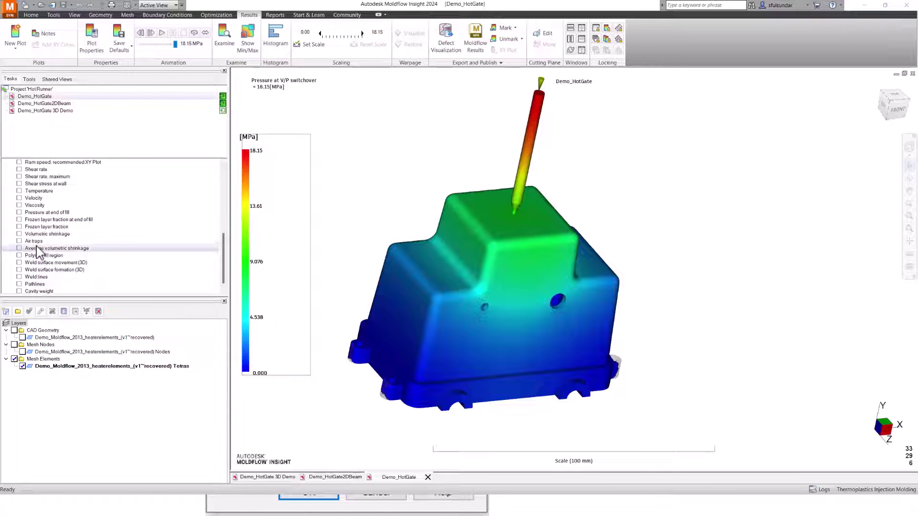
pyautogui.scroll(1, 38, 251)
pyautogui.scroll(2, 38, 252)
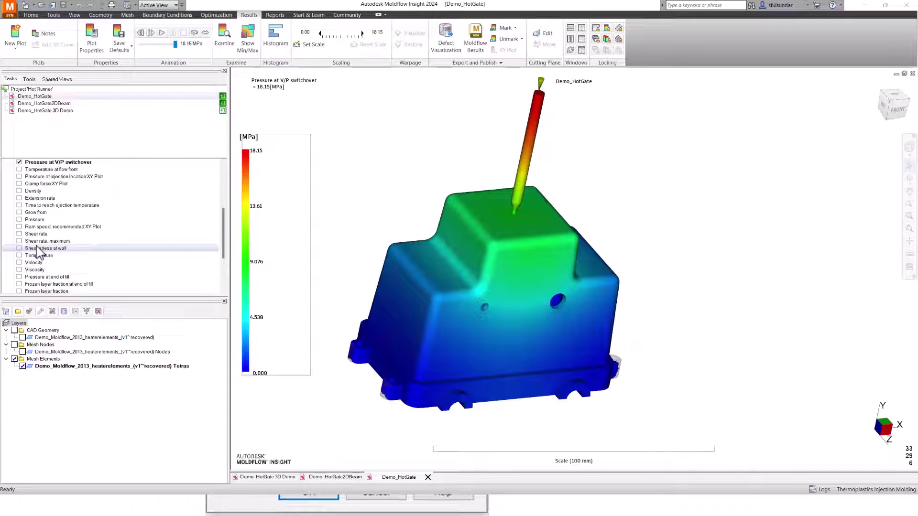
pyautogui.scroll(2, 38, 252)
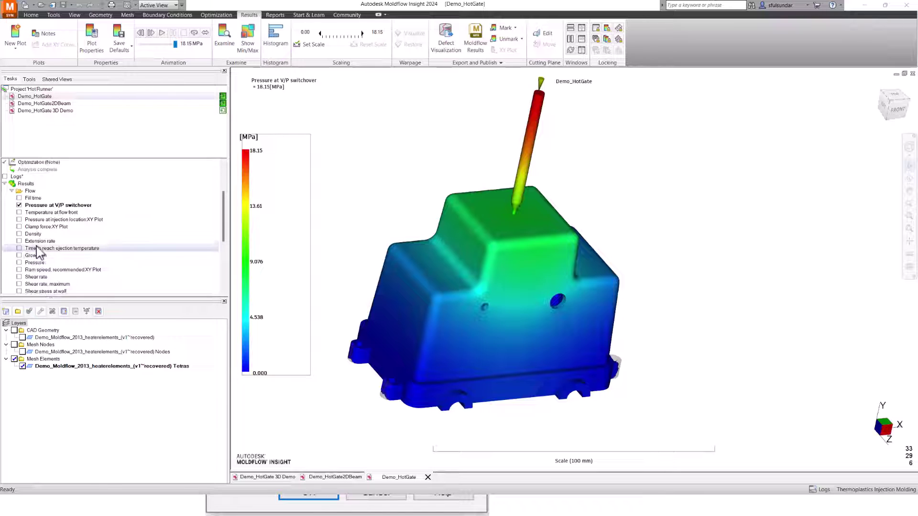